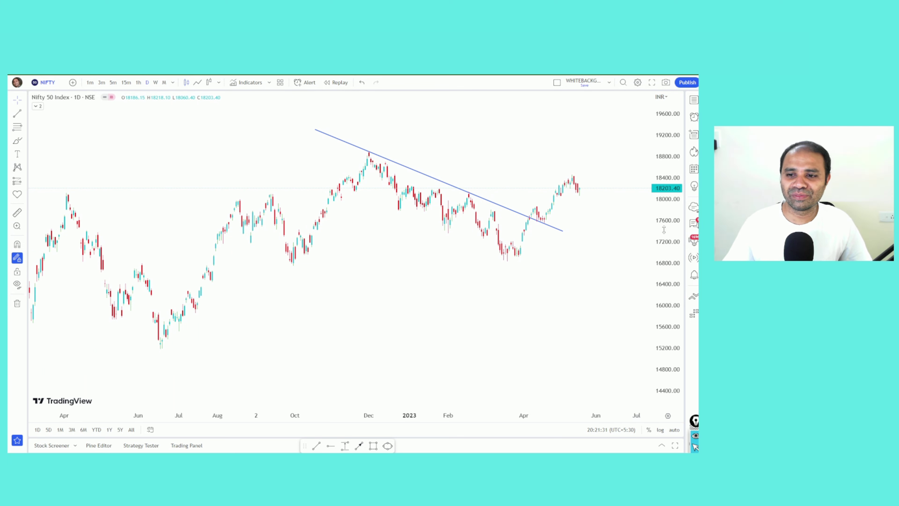
Rescale the price axis so the Nifty 50 daily candles fit and sit centred vertically.
left_click_drag(662, 231, 659, 187)
scroll(612, 235, "up", 3)
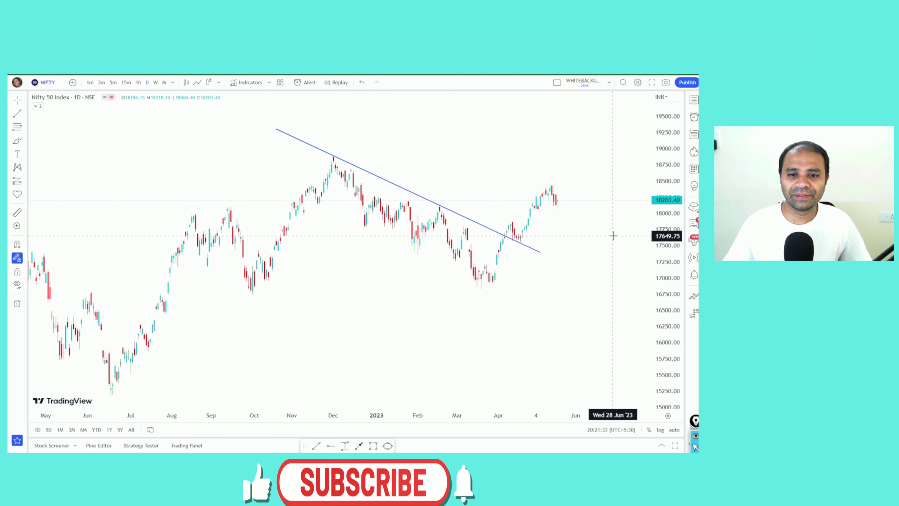
scroll(548, 213, "down", 3)
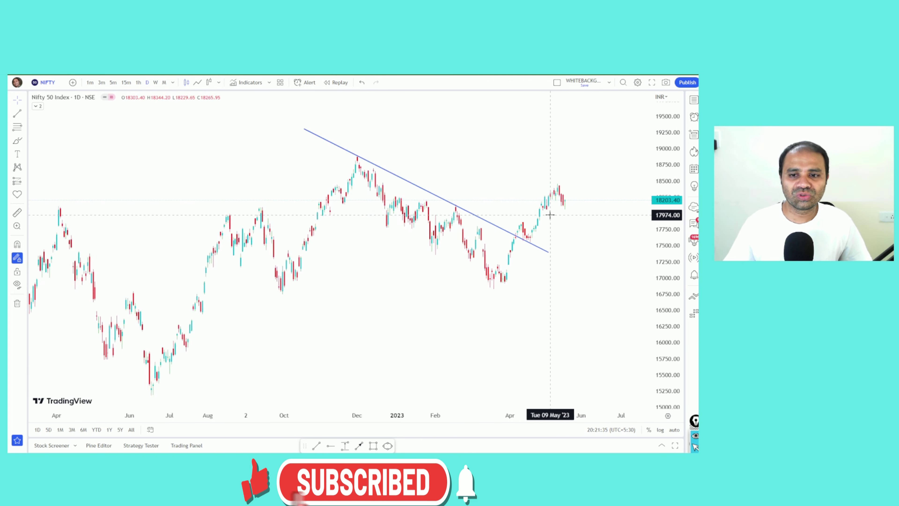
left_click_drag(676, 167, 675, 255)
left_click_drag(570, 311, 625, 284)
Pan and zoom to span Mar 2022 to Jun 2023, then enable the freehand pen.
scroll(569, 287, "up", 3)
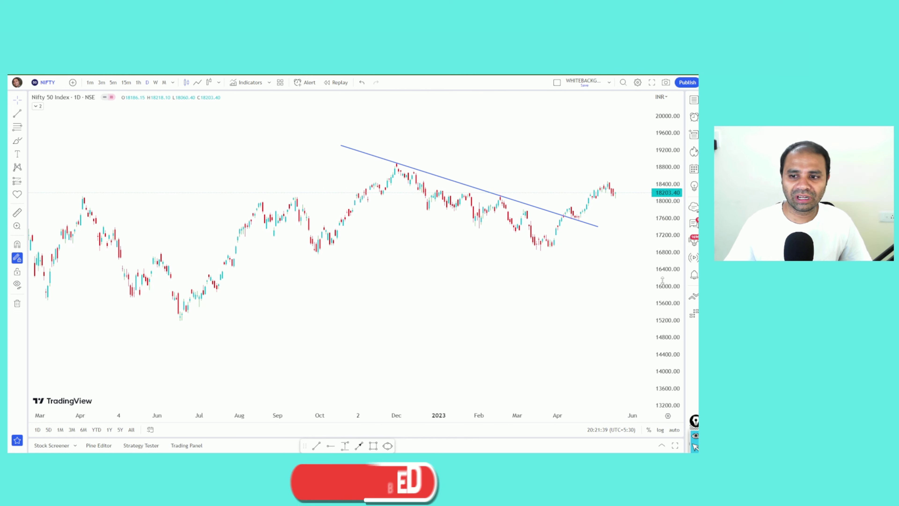
left_click_drag(670, 248, 670, 214)
left_click_drag(587, 282, 579, 305)
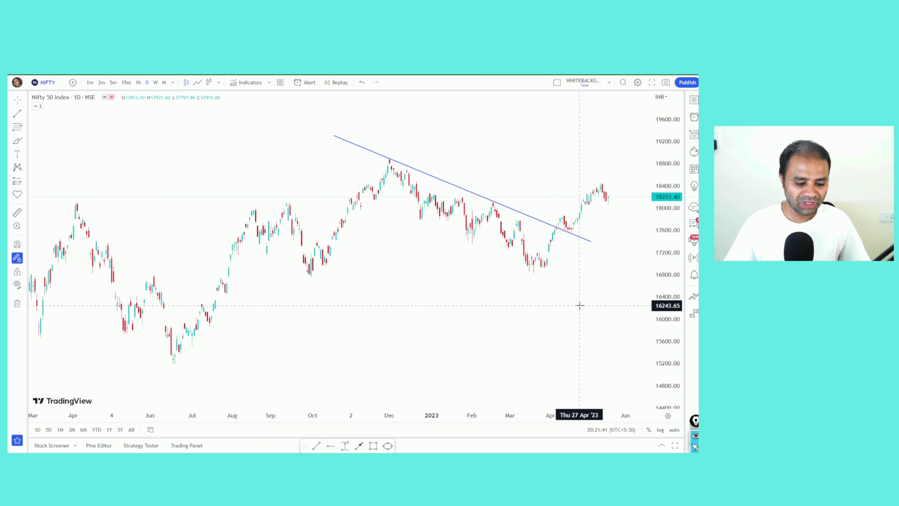
key("ctrl+shift+3")
left_click_drag(175, 363, 653, 339)
mouse_move(175, 363)
left_mouse_down()
mouse_move(284, 210)
mouse_move(316, 274)
left_mouse_up()
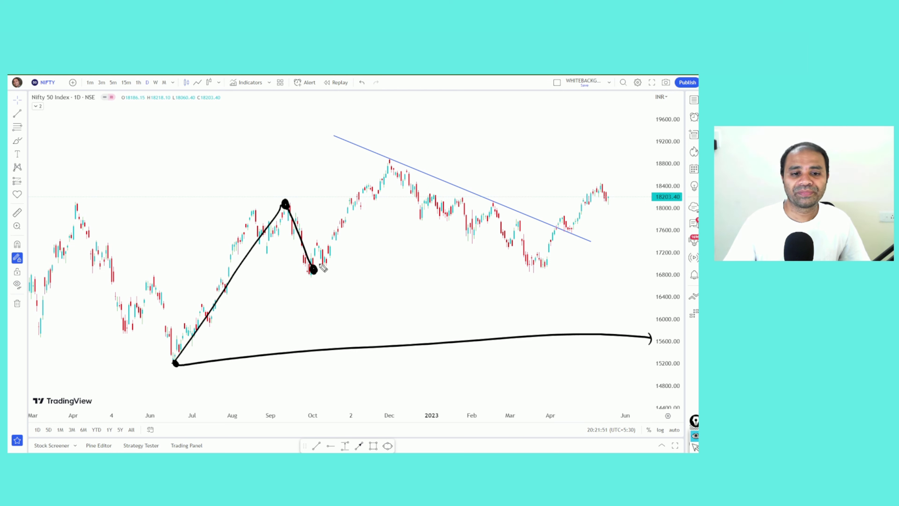
mouse_move(314, 269)
left_mouse_down()
mouse_move(388, 166)
mouse_move(552, 268)
mouse_move(601, 186)
left_mouse_up()
key("ctrl+shift+7")
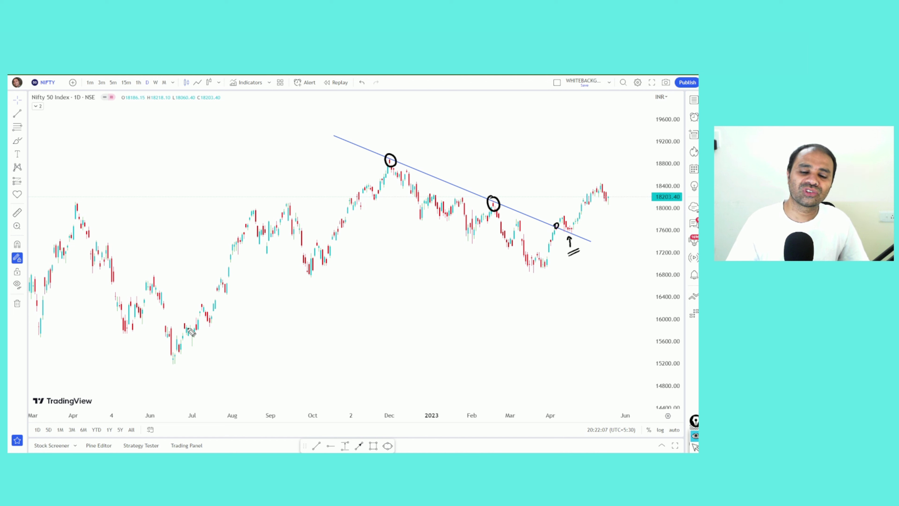
key("e")
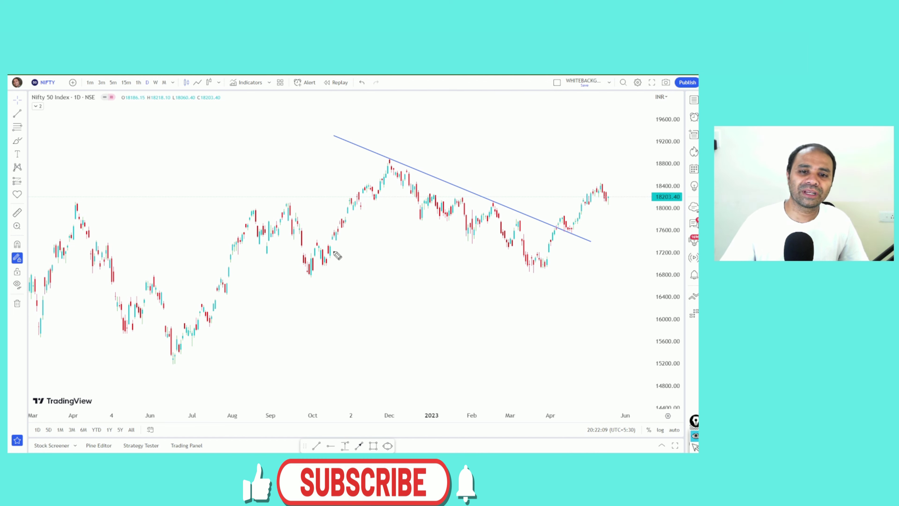
Draw a Fib retracement from the 16749.45 September 2022 low to the 18891.90 December 2022 high.
key("Escape")
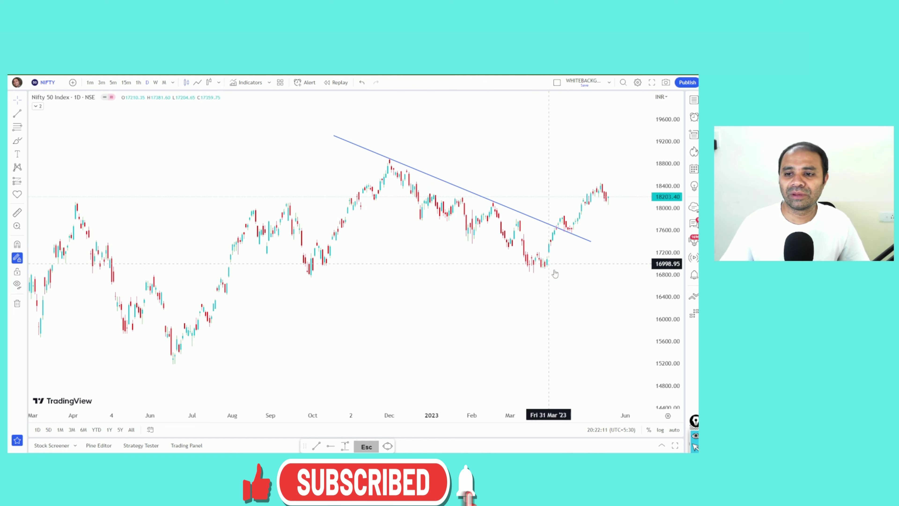
scroll(622, 213, "up", 5)
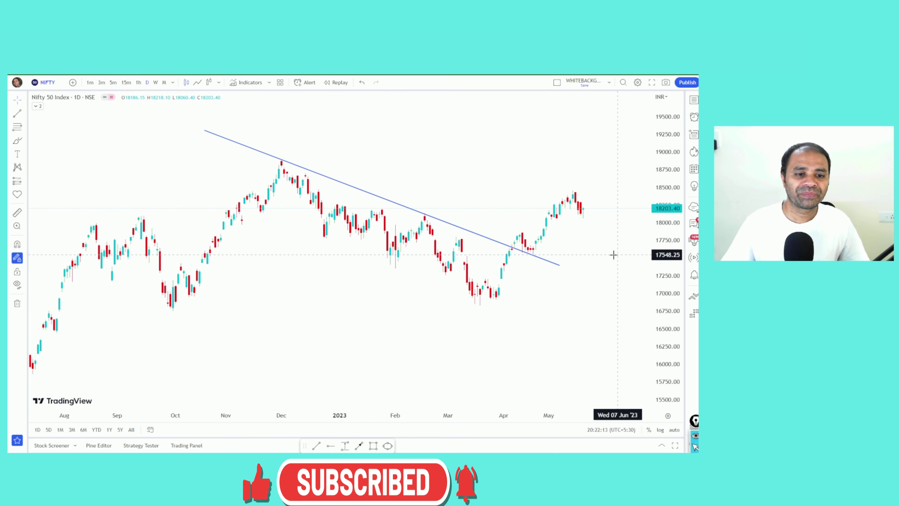
scroll(602, 253, "down", 2)
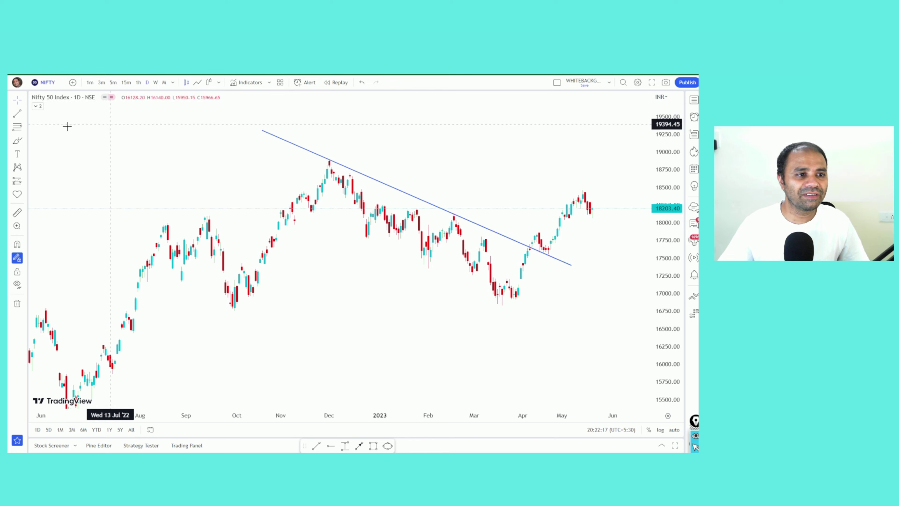
left_click(17, 129)
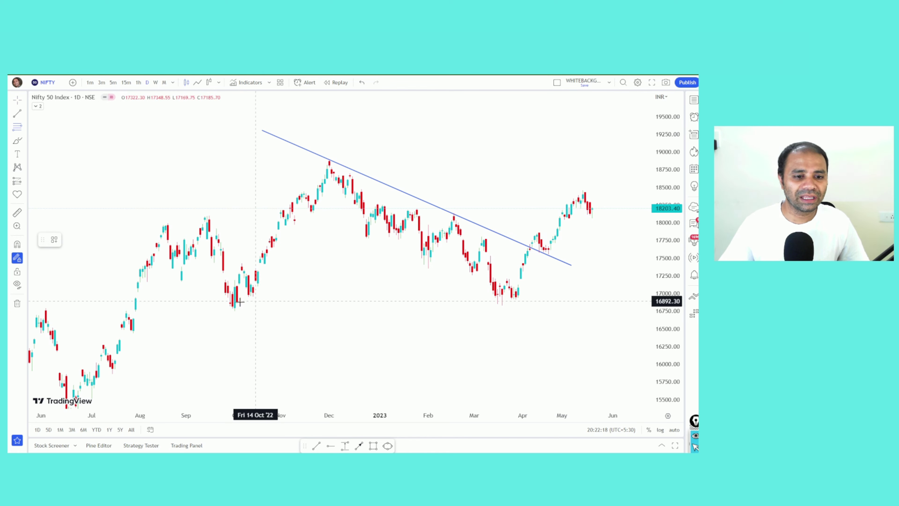
left_click(232, 311)
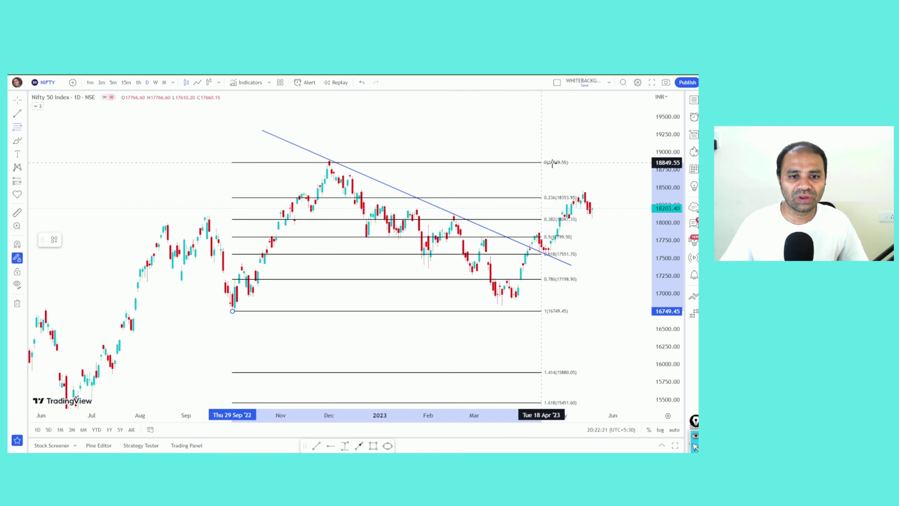
left_click(572, 159)
left_click(572, 135)
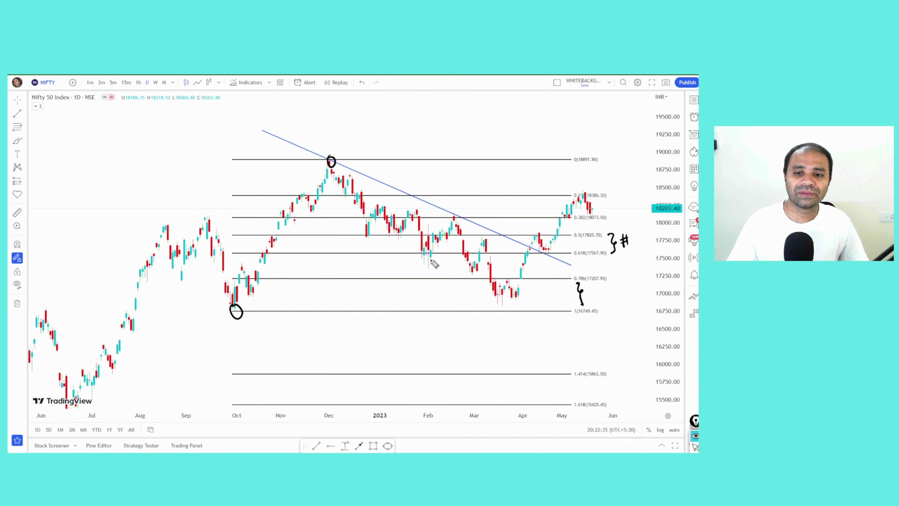
Circle the 0.786 Fibonacci level and mark the March lows, then clear those marks.
mouse_move(583, 272)
left_mouse_down()
mouse_move(616, 288)
mouse_move(584, 269)
left_mouse_up()
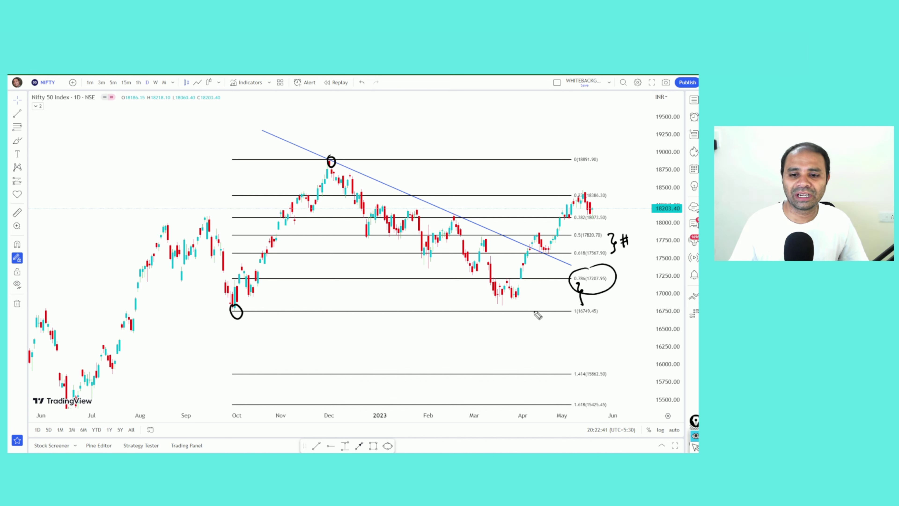
left_click_drag(544, 296, 534, 306)
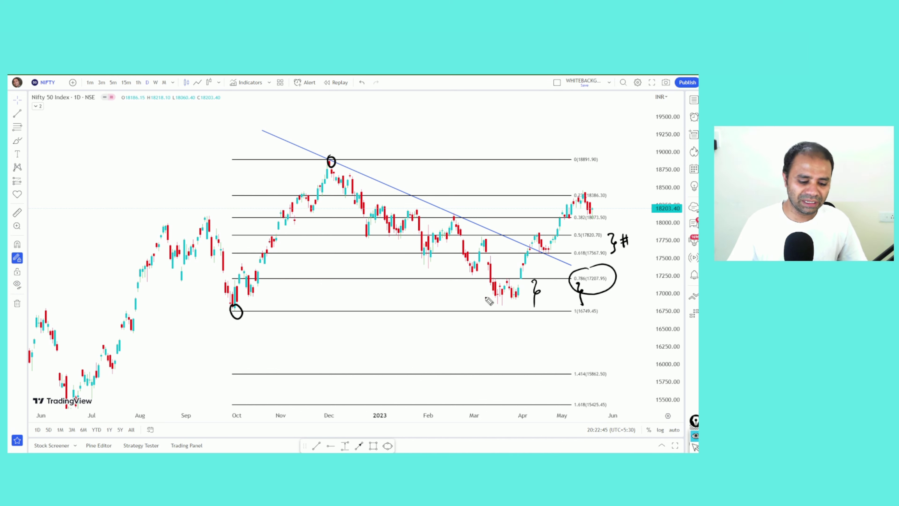
key("ctrl+shift+7")
Handwrite a double-underlined 'US -ve' note and a '# Recession' note above the trendline.
left_click_drag(105, 165, 139, 165)
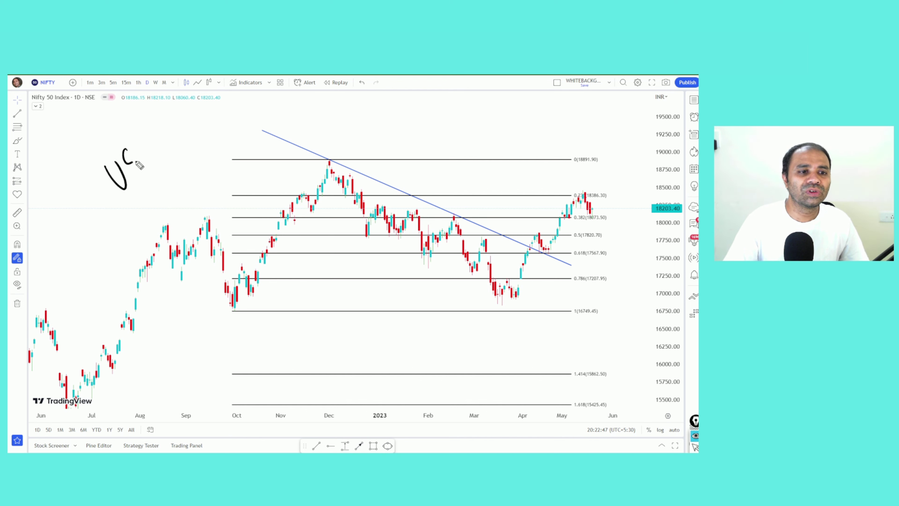
left_click_drag(181, 174, 197, 149)
left_click_drag(169, 186, 197, 153)
mouse_move(308, 110)
left_mouse_down()
mouse_move(316, 134)
mouse_move(325, 124)
left_mouse_up()
mouse_move(346, 103)
left_mouse_down()
mouse_move(343, 125)
mouse_move(364, 106)
left_mouse_up()
left_click_drag(372, 101, 414, 76)
left_click_drag(397, 116, 385, 145)
mouse_move(406, 116)
left_mouse_down()
mouse_move(393, 147)
mouse_move(407, 125)
left_mouse_up()
Write a double-underlined '# Banks' note, clear all notes, and select the Fib retracement.
mouse_move(381, 144)
left_mouse_down()
mouse_move(403, 137)
mouse_move(418, 114)
mouse_move(435, 125)
mouse_move(478, 93)
left_mouse_up()
left_click_drag(428, 142, 476, 108)
left_click_drag(431, 145, 507, 75)
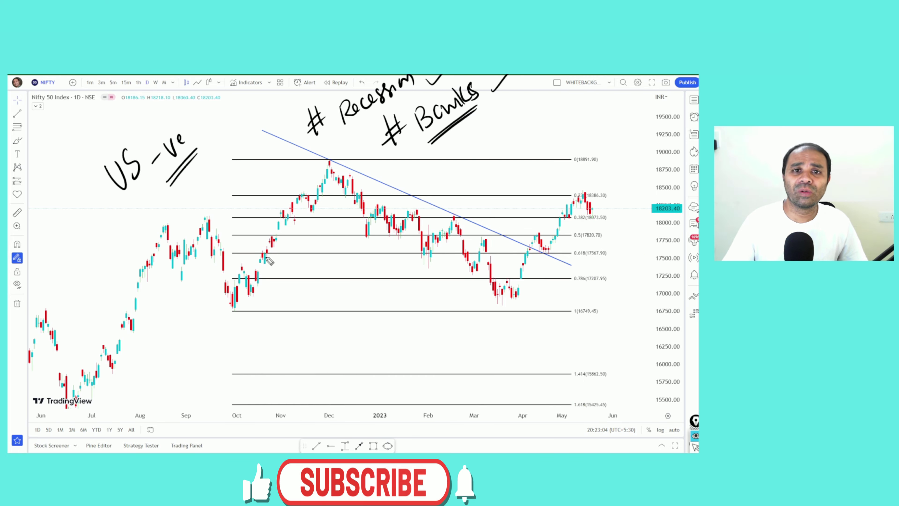
key("Escape")
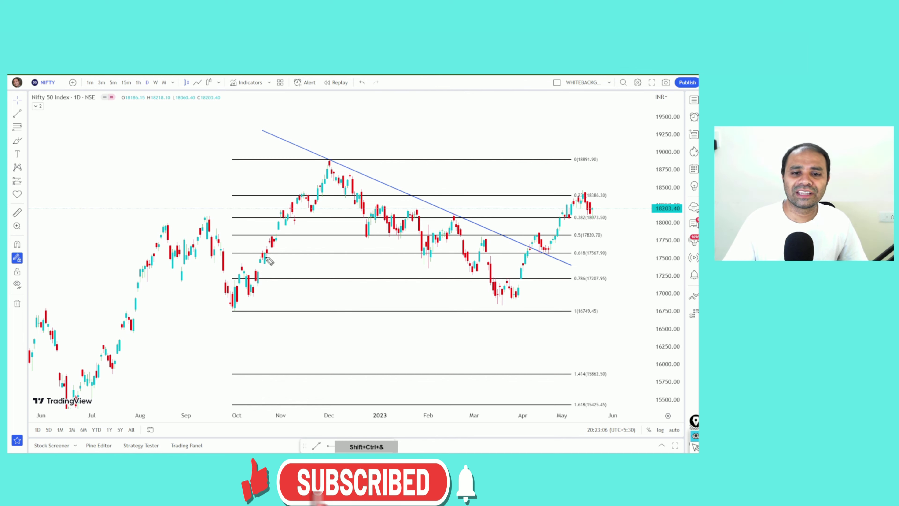
left_click(374, 159)
Delete the Fibonacci retracement and zoom in on the chart.
key("Delete")
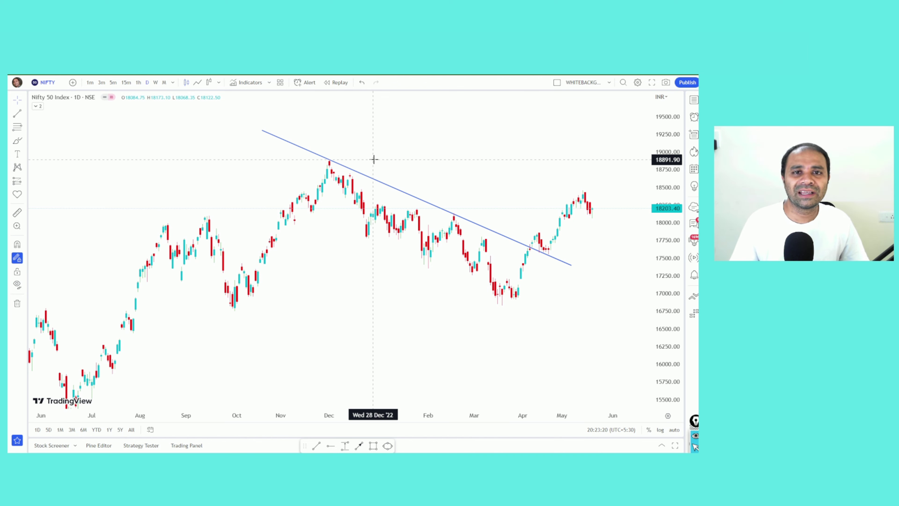
scroll(586, 248, "up", 3)
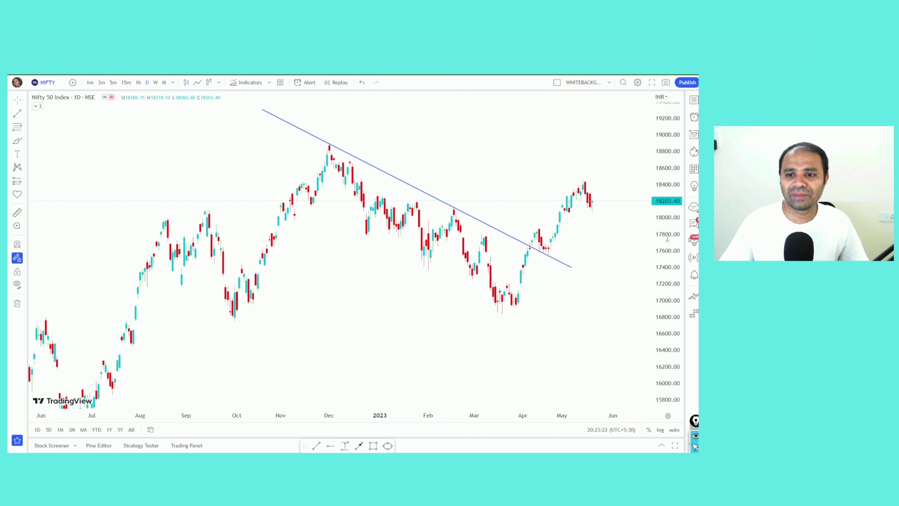
scroll(586, 248, "up", 3)
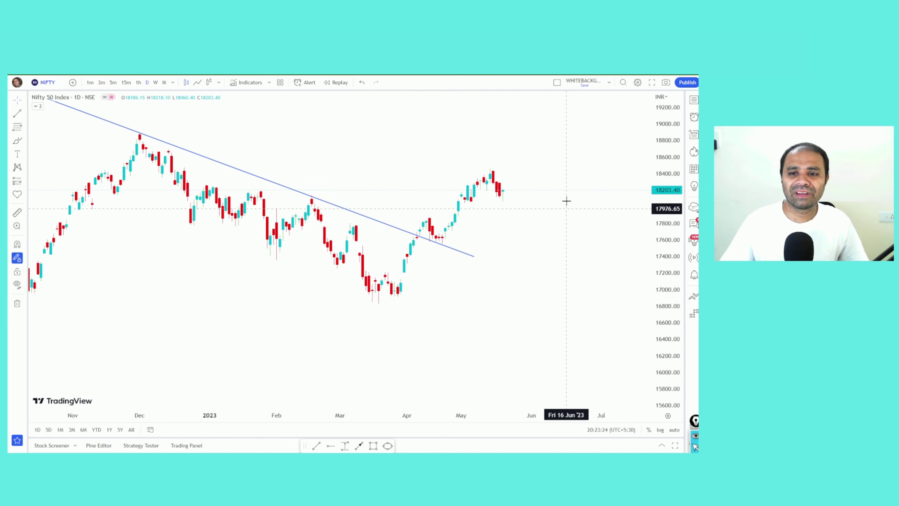
scroll(568, 225, "up", 2)
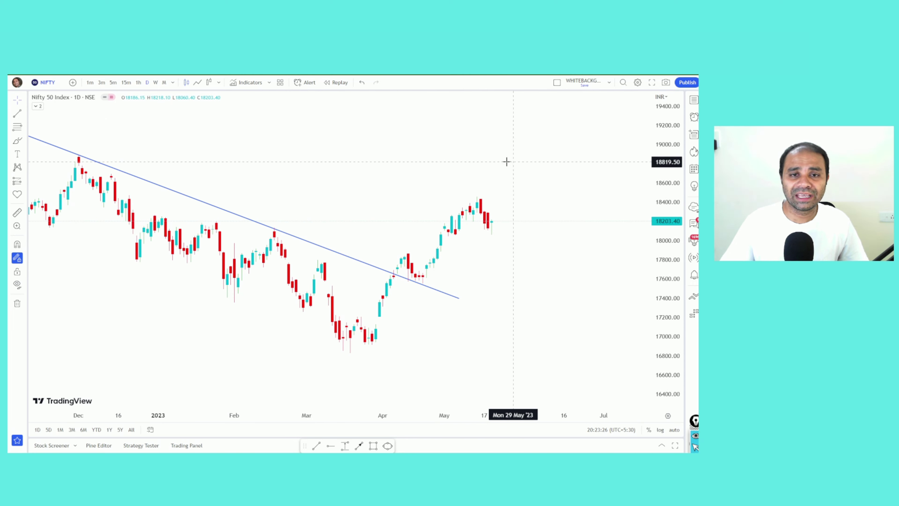
scroll(631, 223, "up", 2)
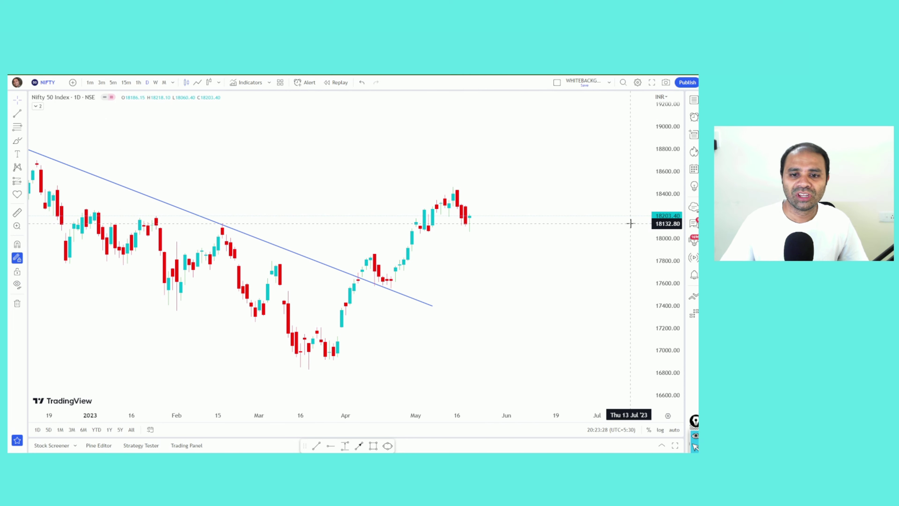
Add temporary pen tick marks at the recent highs, clear them, and zoom back out.
key("ctrl+shift+3")
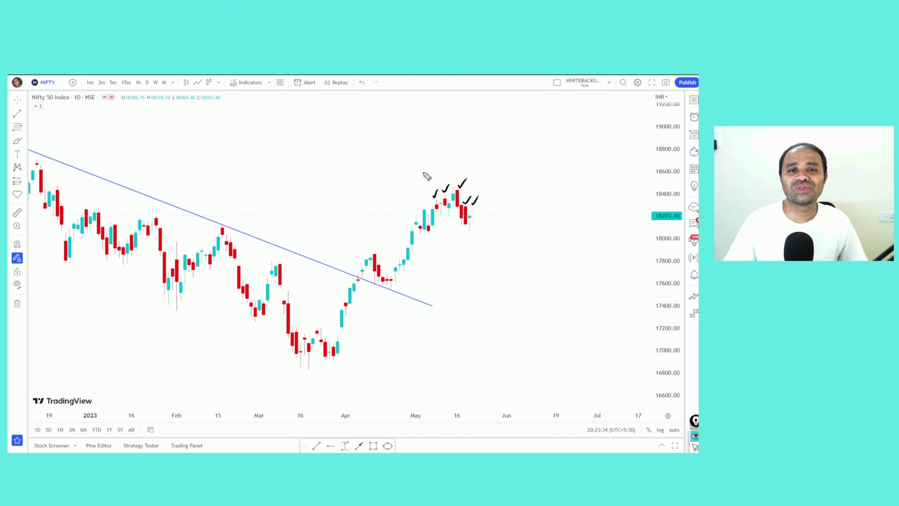
key("Escape")
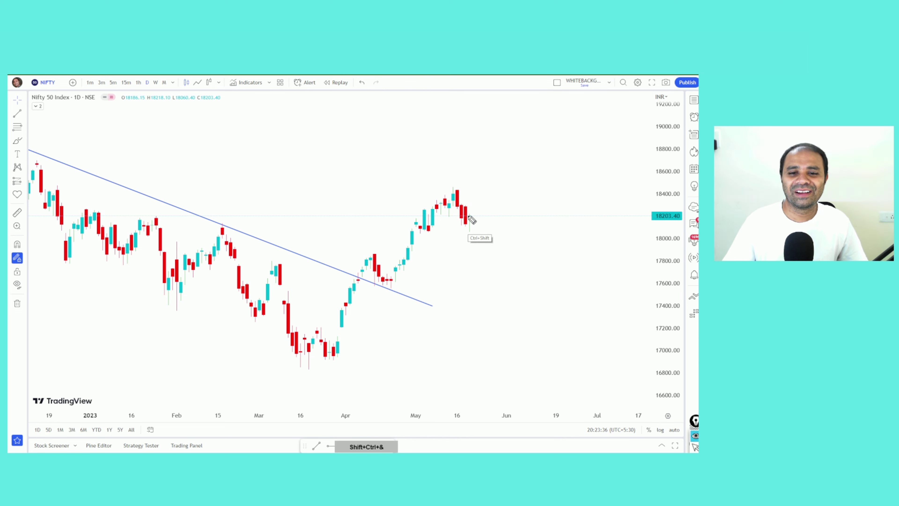
scroll(519, 270, "down", 5)
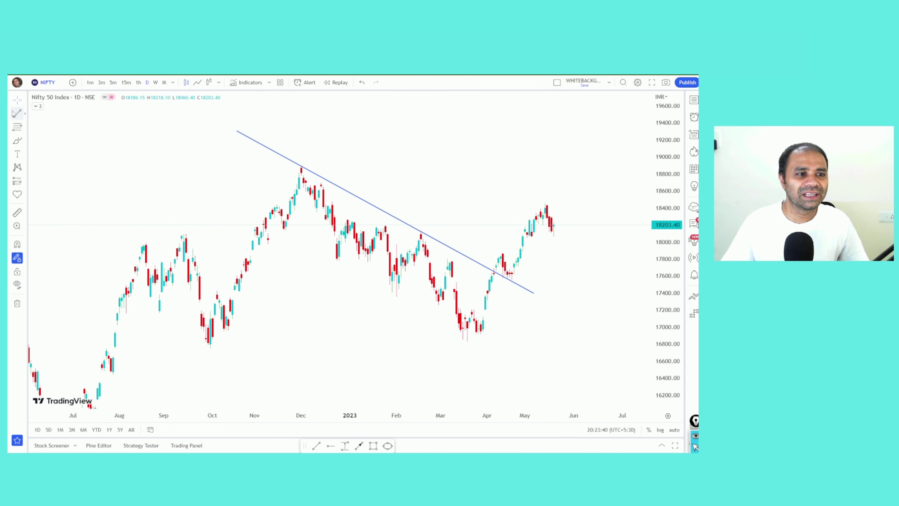
key("alt+f")
left_click(296, 165)
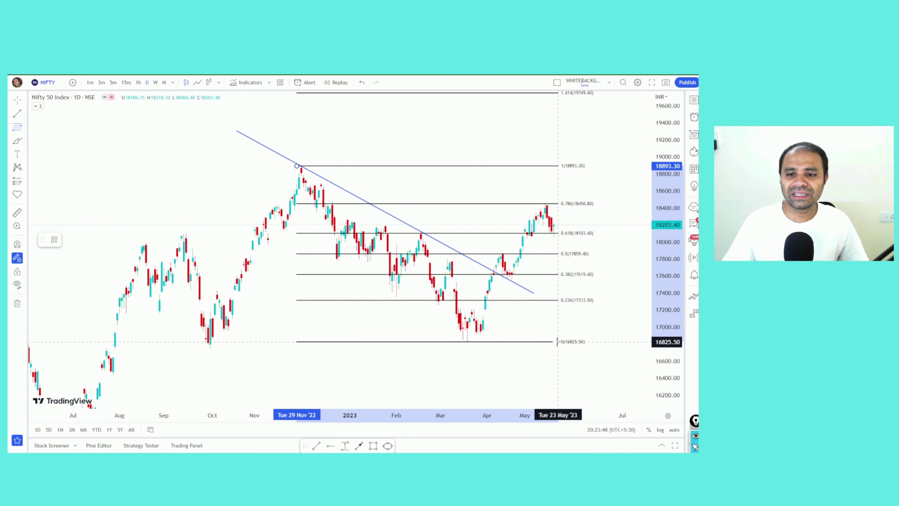
left_click(557, 341)
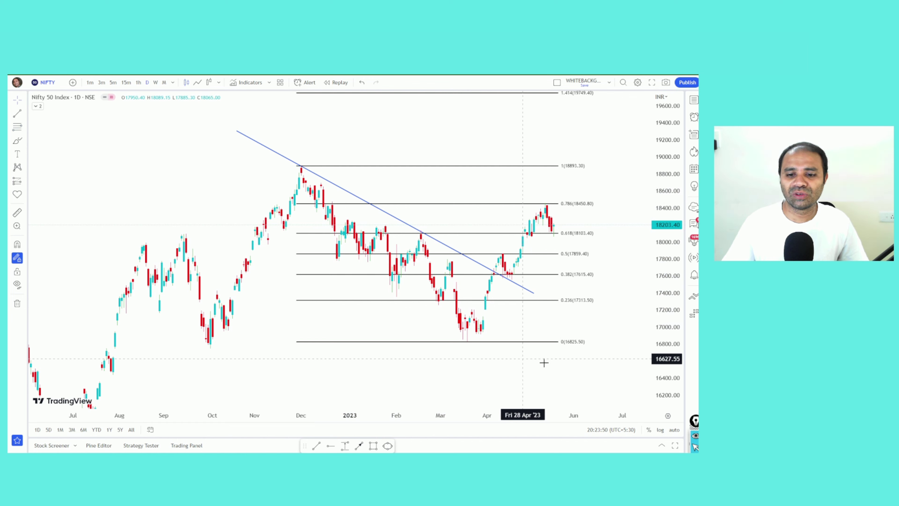
left_click_drag(660, 364, 667, 296)
scroll(614, 324, "up", 2)
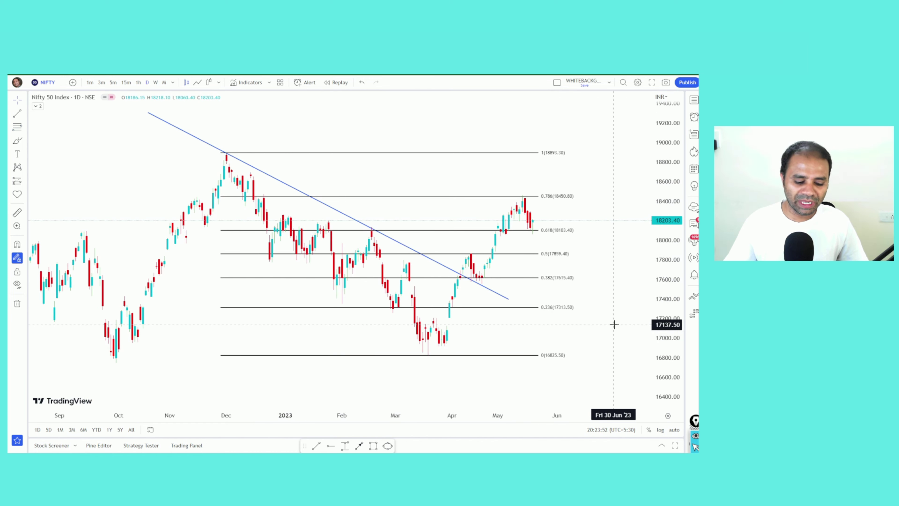
key("ctrl+shift+3")
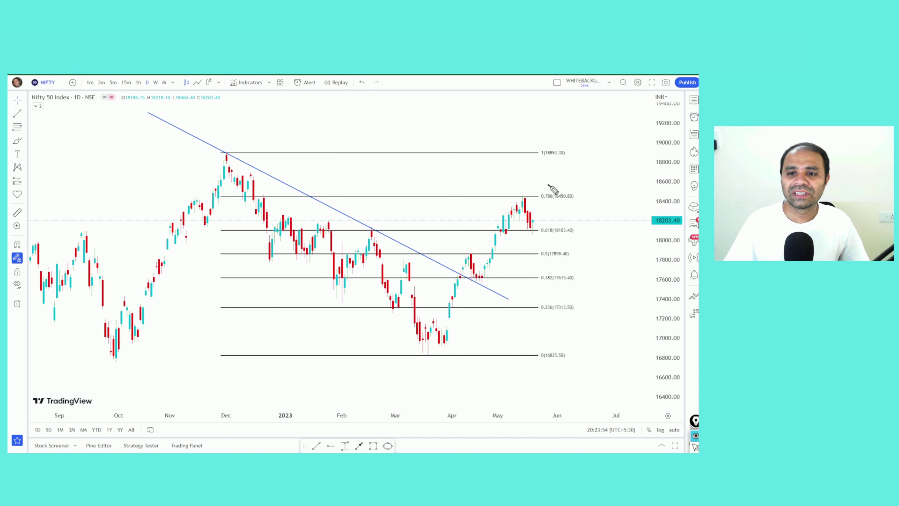
mouse_move(538, 200)
left_mouse_down()
mouse_move(577, 210)
mouse_move(560, 185)
left_mouse_up()
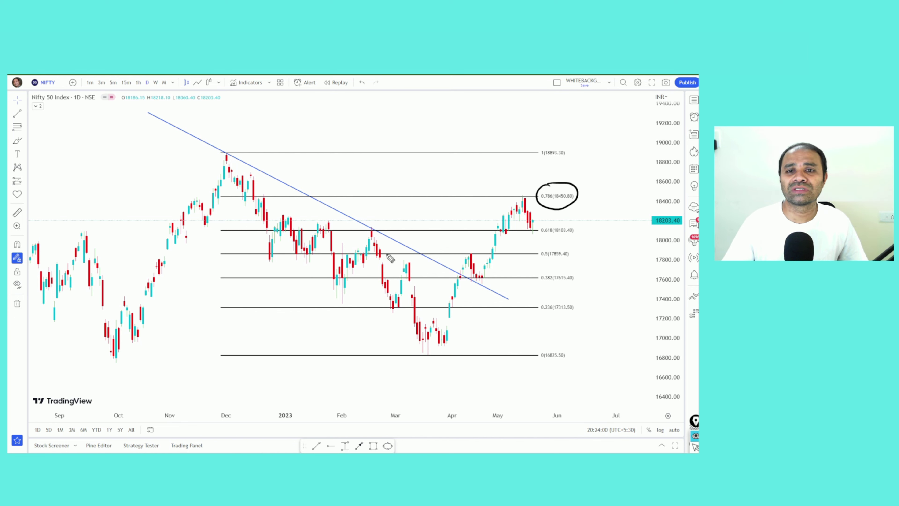
mouse_move(551, 184)
left_mouse_down()
mouse_move(585, 202)
mouse_move(549, 185)
left_mouse_up()
left_click_drag(554, 224, 573, 220)
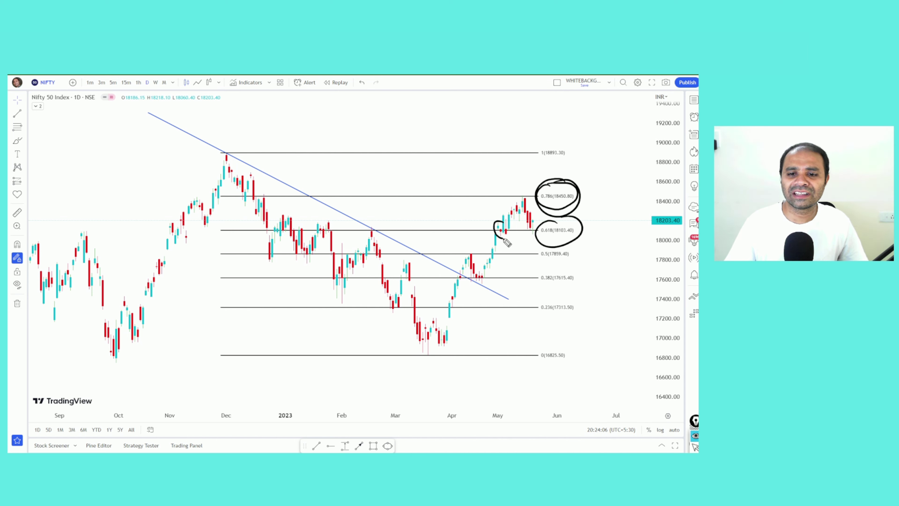
key("ctrl+shift+7")
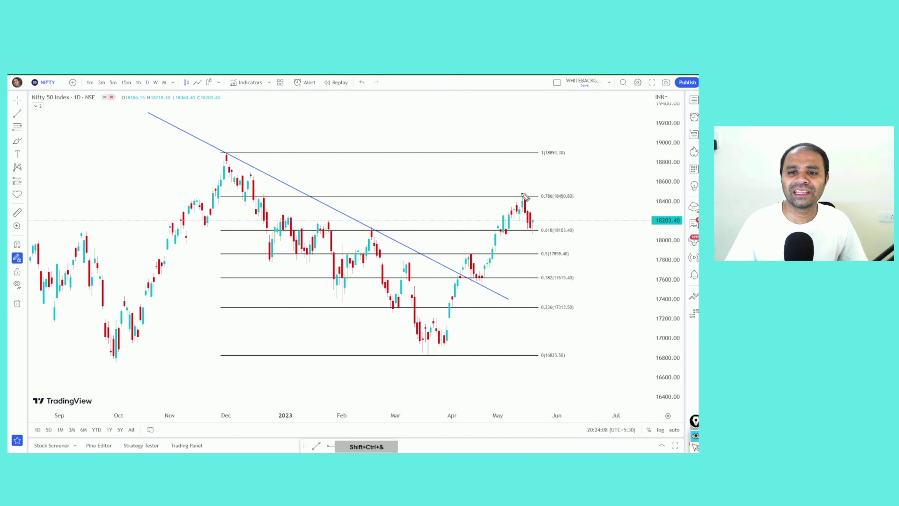
mouse_move(526, 192)
left_mouse_down()
mouse_move(578, 201)
mouse_move(552, 195)
left_mouse_up()
key("ctrl+shift+7")
key("Escape")
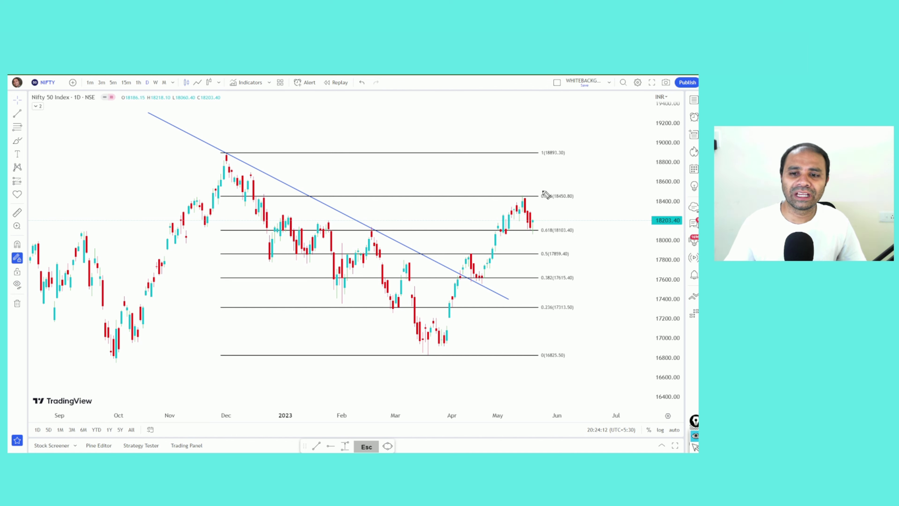
left_click(405, 196)
key("Delete")
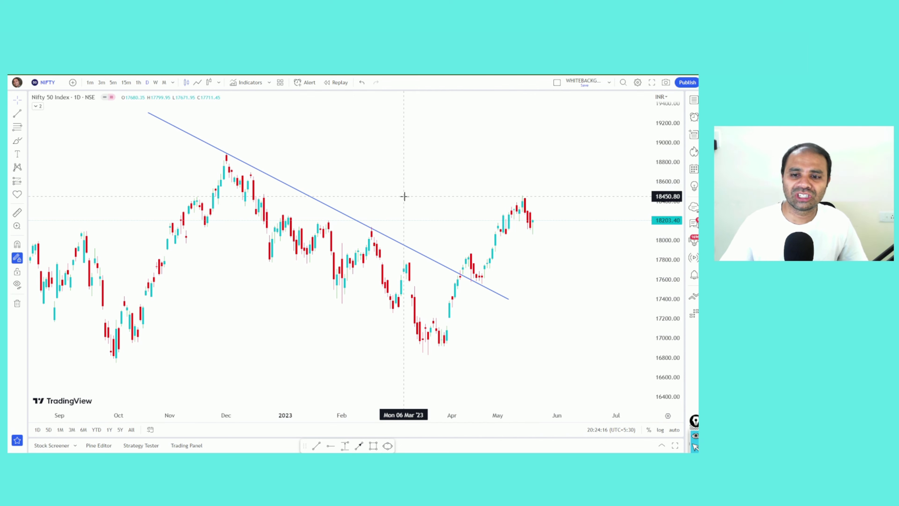
Place a horizontal support ray at 18042.20 from the early-May 2023 candle.
scroll(601, 247, "up", 3)
scroll(519, 221, "up", 3)
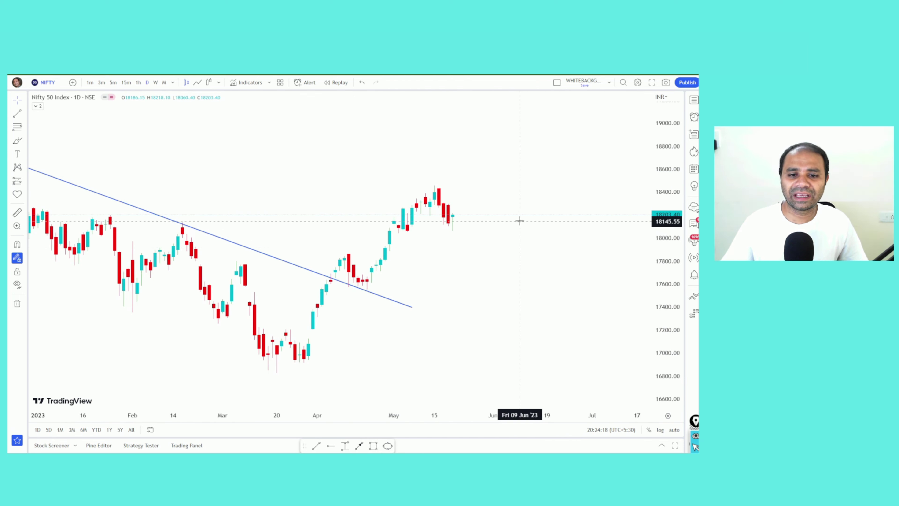
left_click(330, 446)
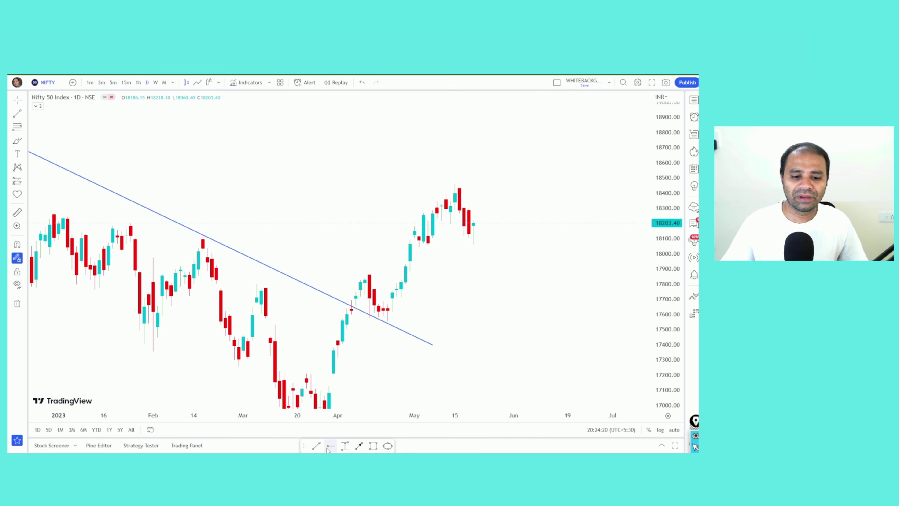
left_click(418, 247)
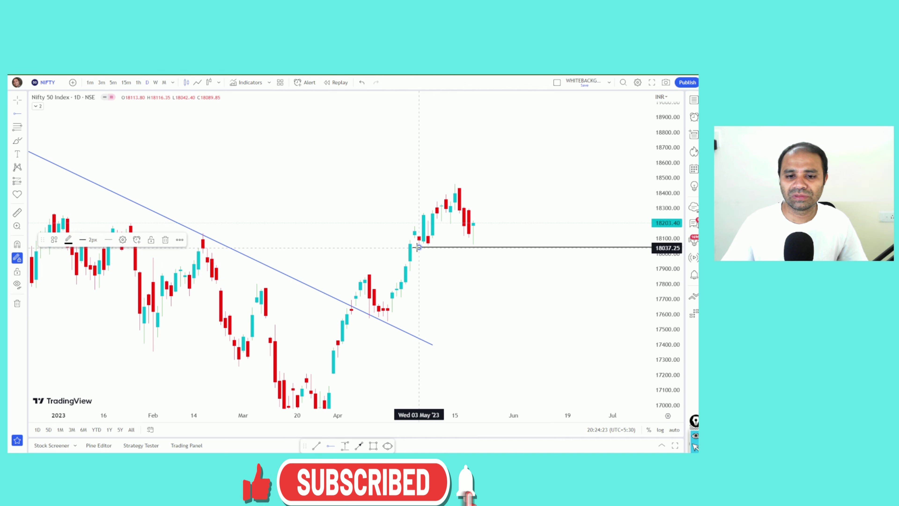
left_click(482, 294)
Zoom out, compress the price scale, and pan to show earlier months around the ray.
scroll(556, 316, "up", 2)
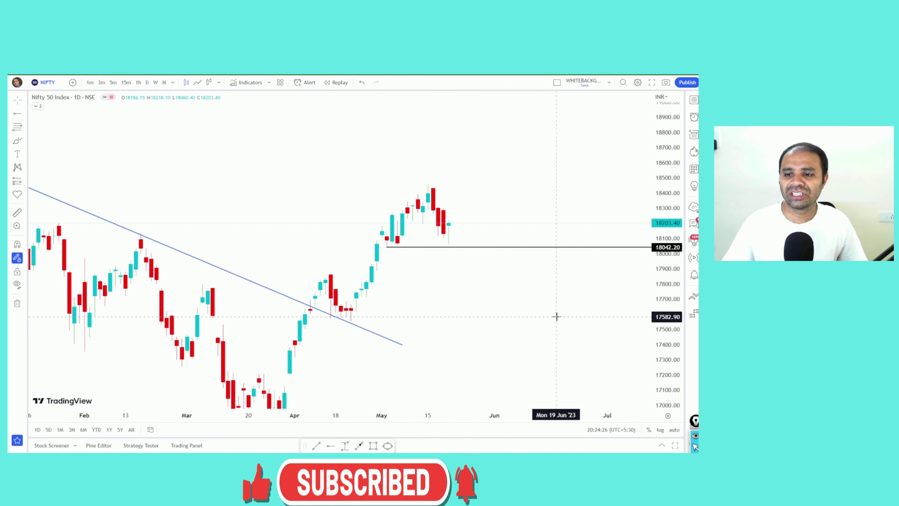
scroll(520, 264, "down", 2)
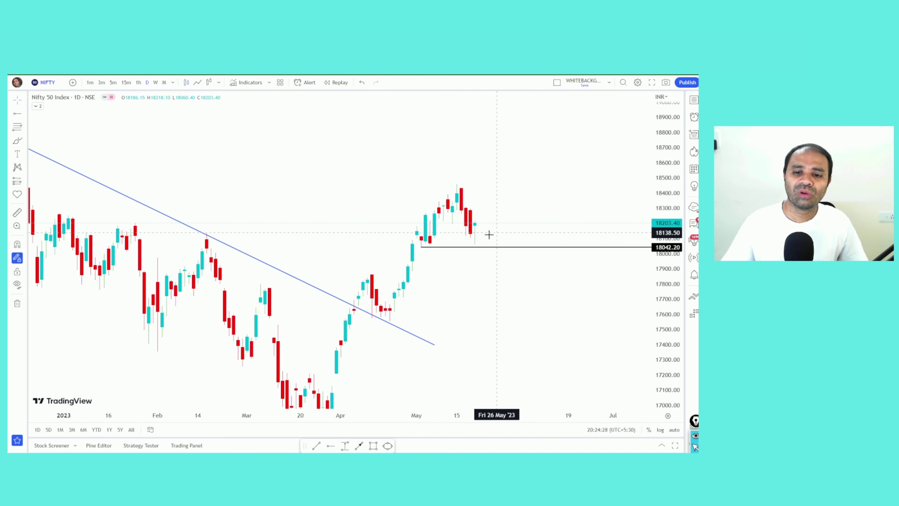
scroll(538, 349, "down", 3)
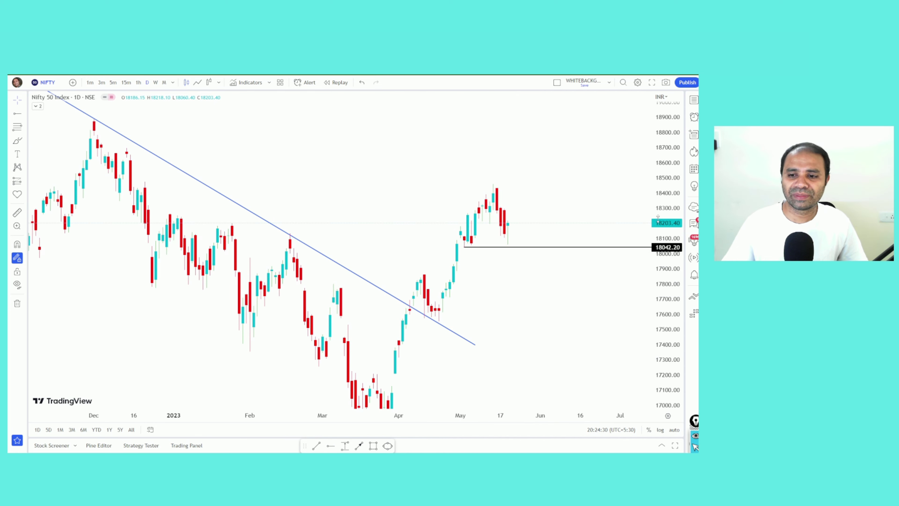
scroll(602, 219, "down", 3)
left_click_drag(659, 172, 660, 193)
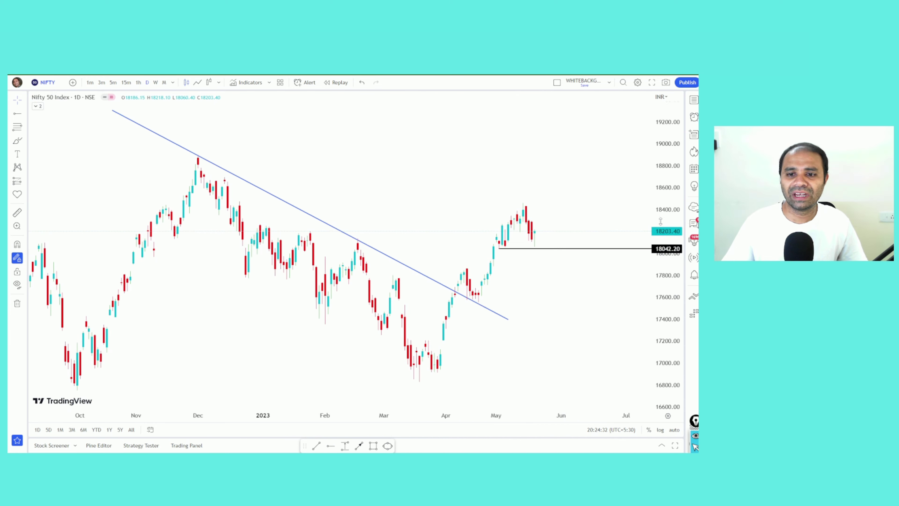
left_click_drag(505, 145, 554, 163)
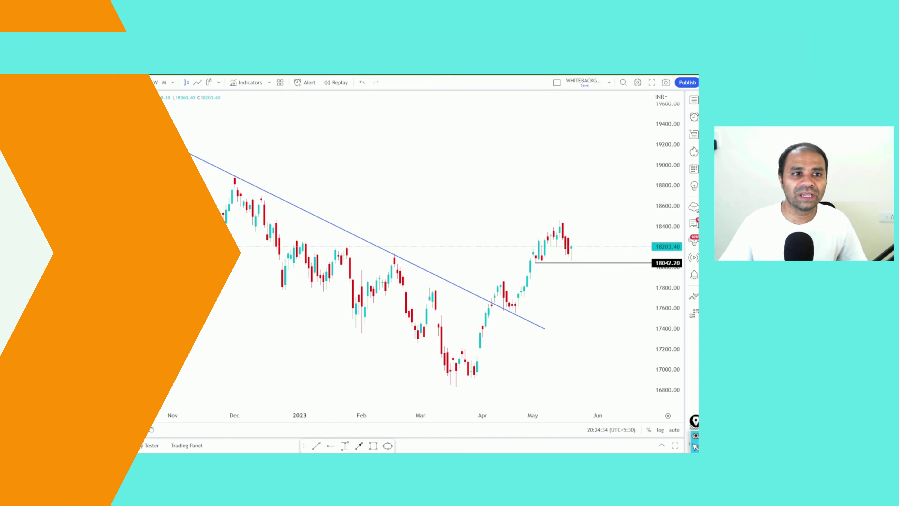
Narrow Opstra's NIFTY 25MAY23 Option OI Stats from 13 to 9 near-ATM strikes.
key("Escape")
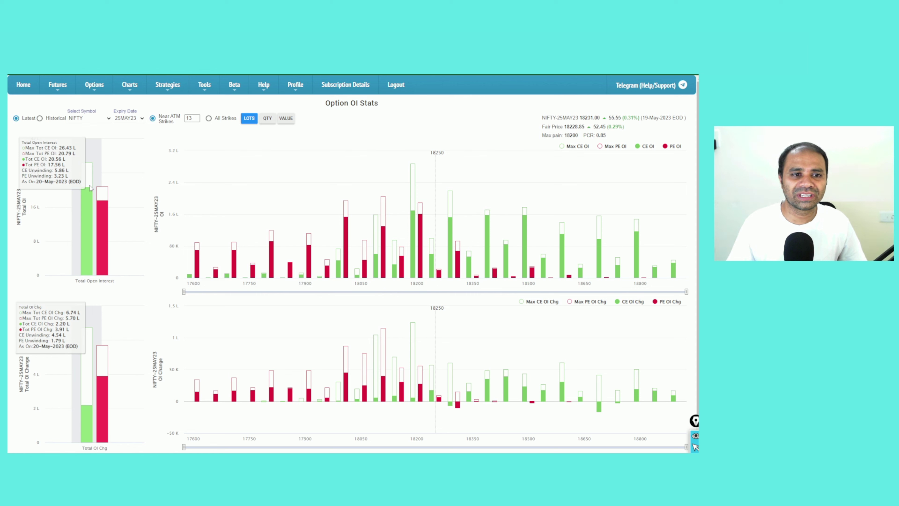
left_click(196, 119)
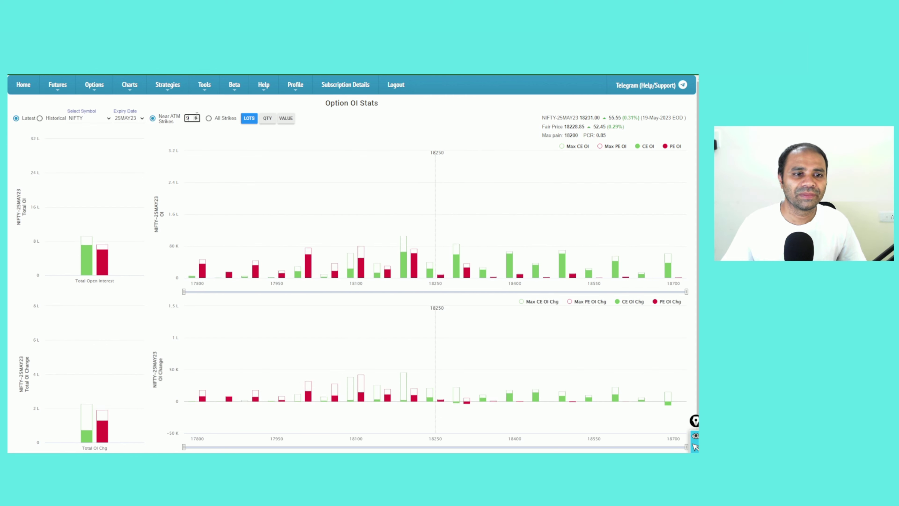
left_click(195, 117)
left_click(196, 120)
mouse_move(103, 190)
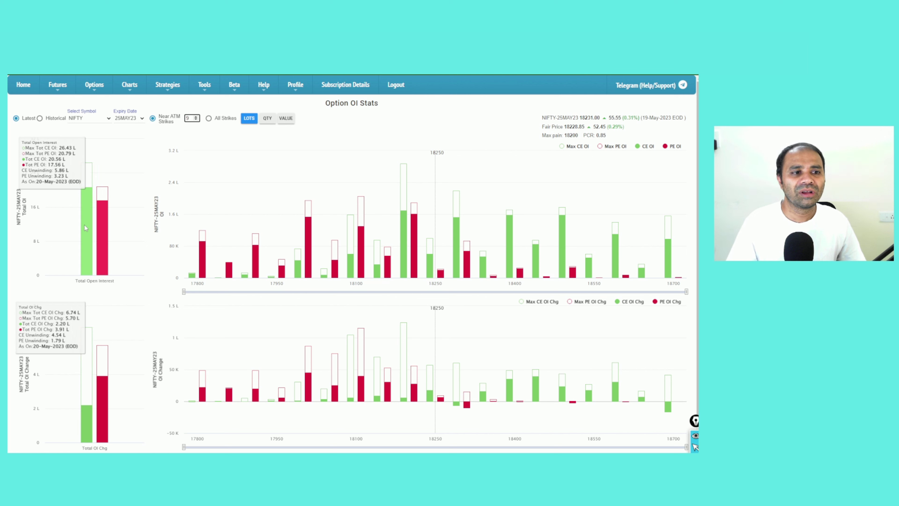
Annotate the call Total OI bar with a hand-drawn arrow labelled 'CE = sell'.
key("ctrl+shift+3")
mouse_move(87, 200)
left_mouse_down()
mouse_move(133, 149)
mouse_move(151, 169)
mouse_move(165, 156)
mouse_move(187, 161)
mouse_move(204, 138)
left_mouse_up()
left_click_drag(156, 188, 204, 161)
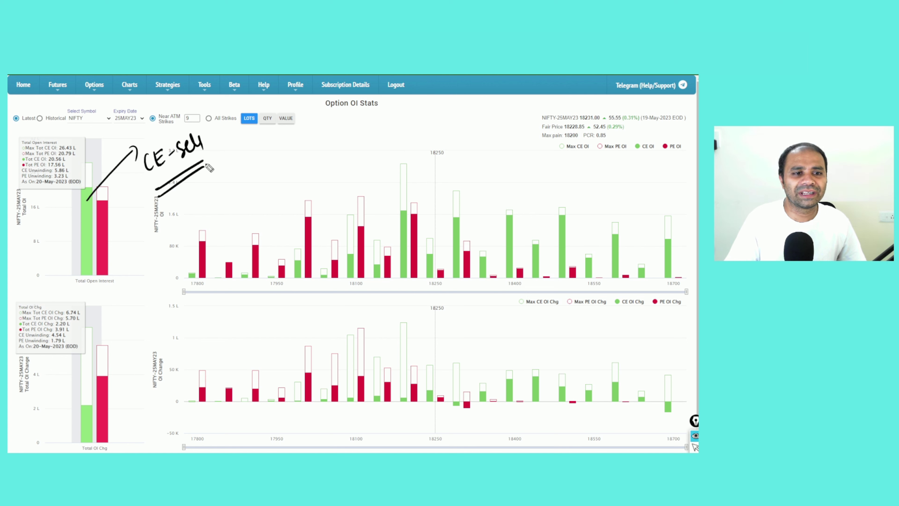